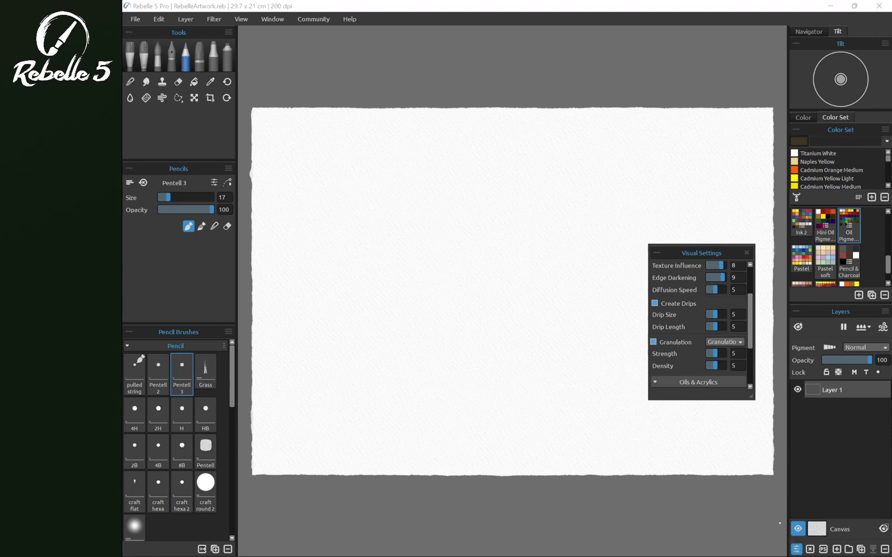
Open the Window panel list and dismiss it without changes
{"action": "left_click", "coordinate": [272, 19]}
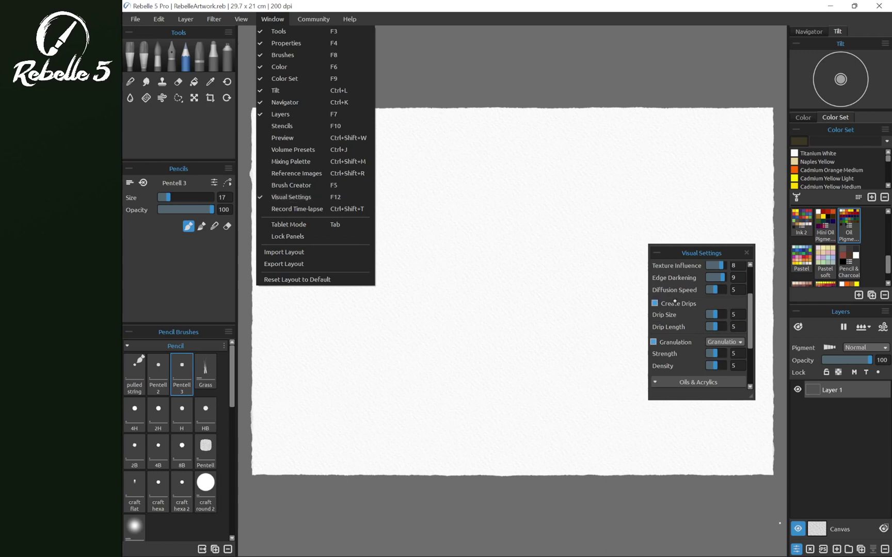
{"action": "left_click", "coordinate": [691, 246]}
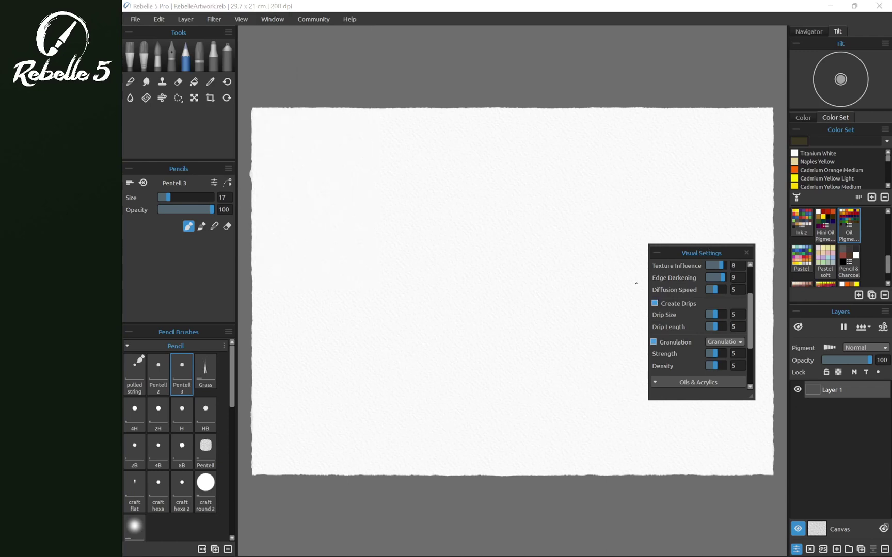
Set the watercolour brush to size 41 and paint orange, yellow, then Phthalo Blue strokes left to right
{"action": "key", "text": "w"}
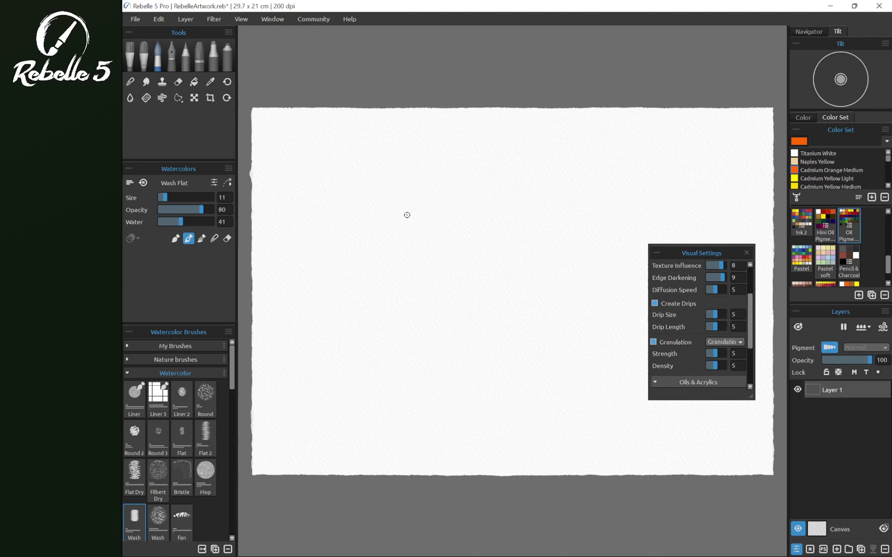
{"action": "left_click_drag", "start_coordinate": [406, 215], "coordinate": [431, 215]}
{"action": "mouse_move", "coordinate": [376, 225]}
{"action": "left_mouse_down"}
{"action": "mouse_move", "coordinate": [446, 207]}
{"action": "mouse_move", "coordinate": [496, 210]}
{"action": "left_mouse_up"}
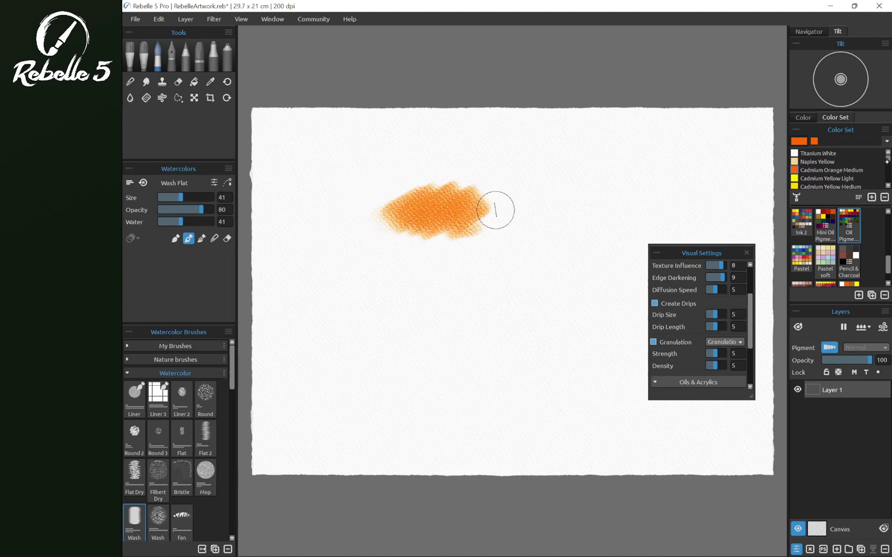
{"action": "mouse_move", "coordinate": [464, 212]}
{"action": "left_mouse_down"}
{"action": "mouse_move", "coordinate": [516, 194]}
{"action": "mouse_move", "coordinate": [553, 201]}
{"action": "left_mouse_up"}
{"action": "scroll", "coordinate": [825, 164], "scroll_direction": "down", "scroll_amount": 10}
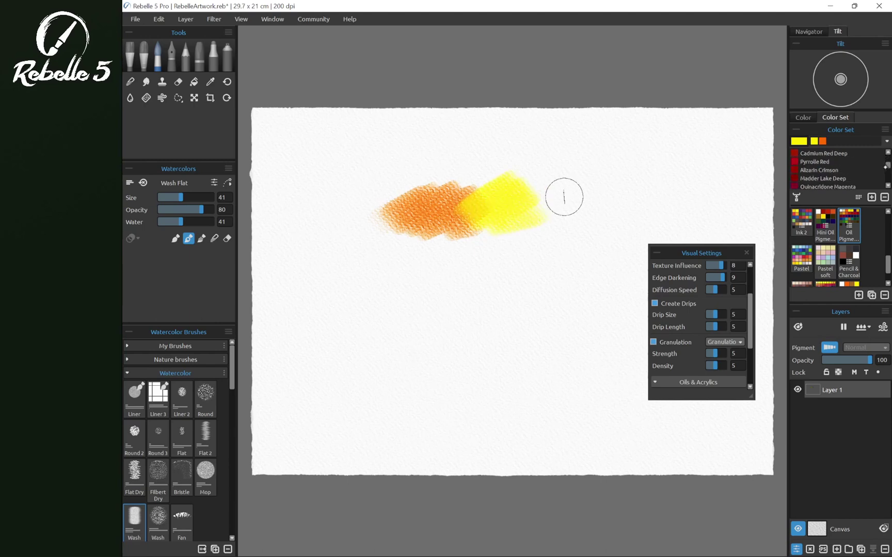
{"action": "left_click", "coordinate": [824, 162]}
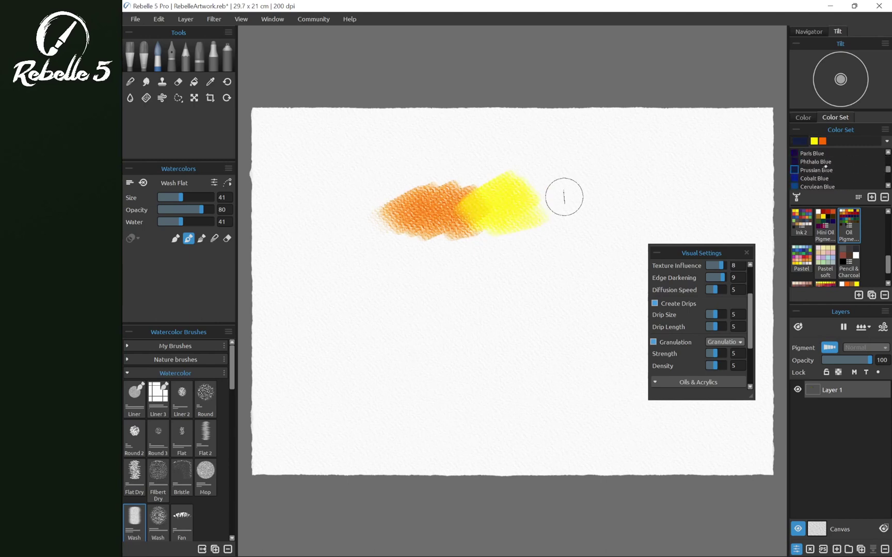
{"action": "left_click_drag", "start_coordinate": [534, 195], "coordinate": [613, 199]}
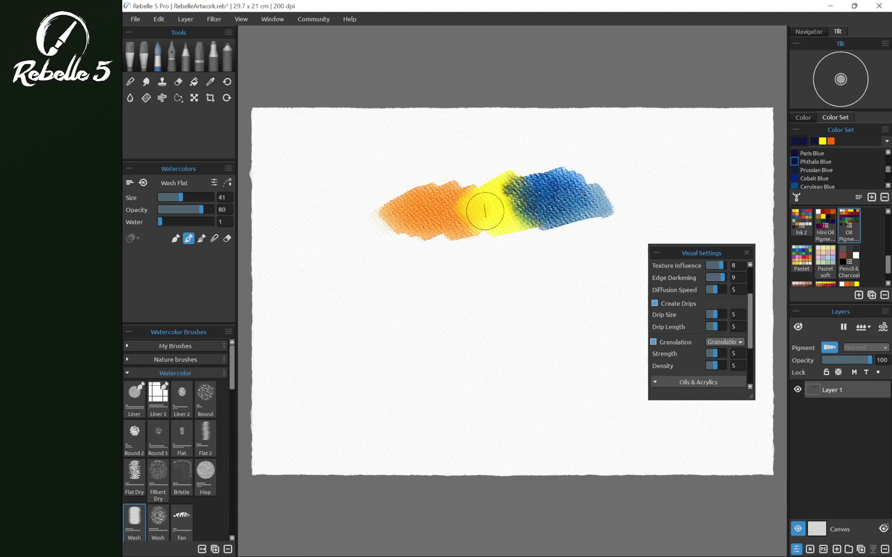
Dry the whole paint layer from the Layers wet options, showing then hiding the wet-area overlay
{"action": "key", "text": "h"}
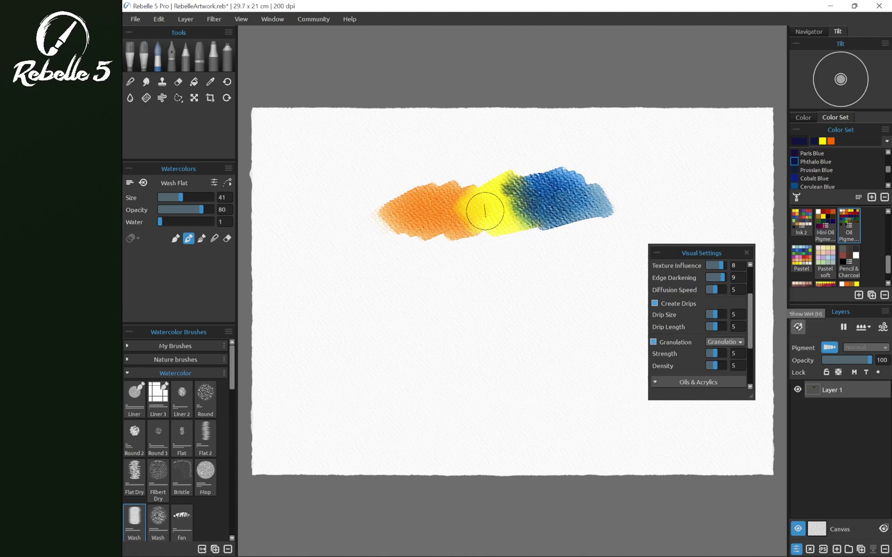
{"action": "key", "text": "h"}
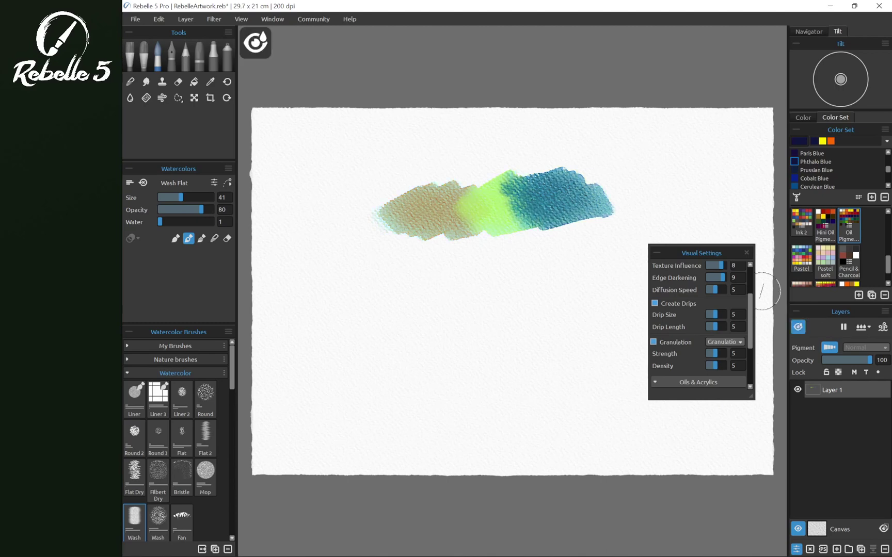
{"action": "left_click", "coordinate": [865, 327]}
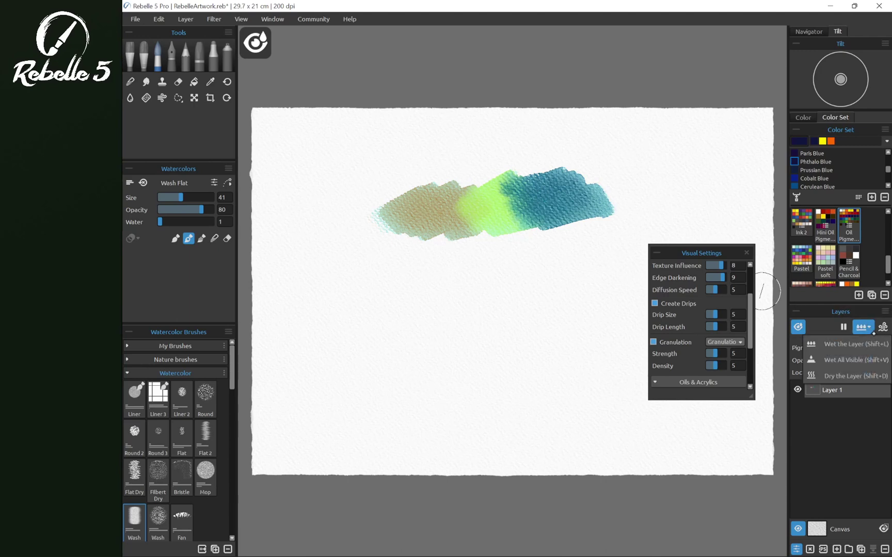
{"action": "left_click", "coordinate": [849, 376]}
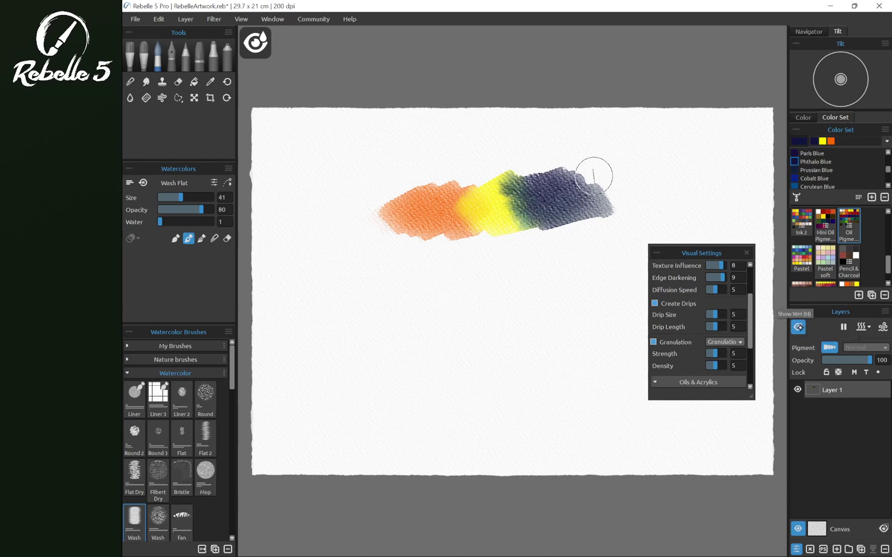
{"action": "left_click", "coordinate": [798, 326]}
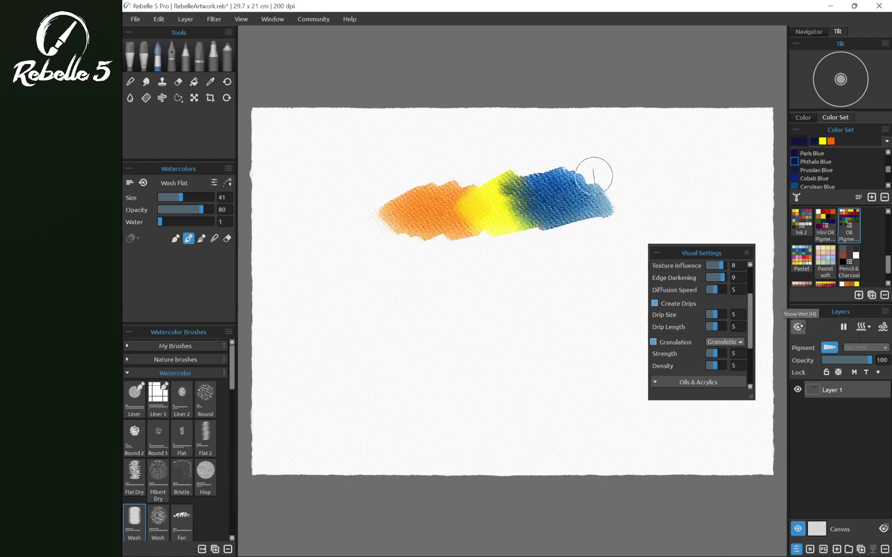
Raise brush Water to 100 and paint a very wet blue stroke above the wash
{"action": "left_click_drag", "start_coordinate": [160, 222], "coordinate": [214, 222]}
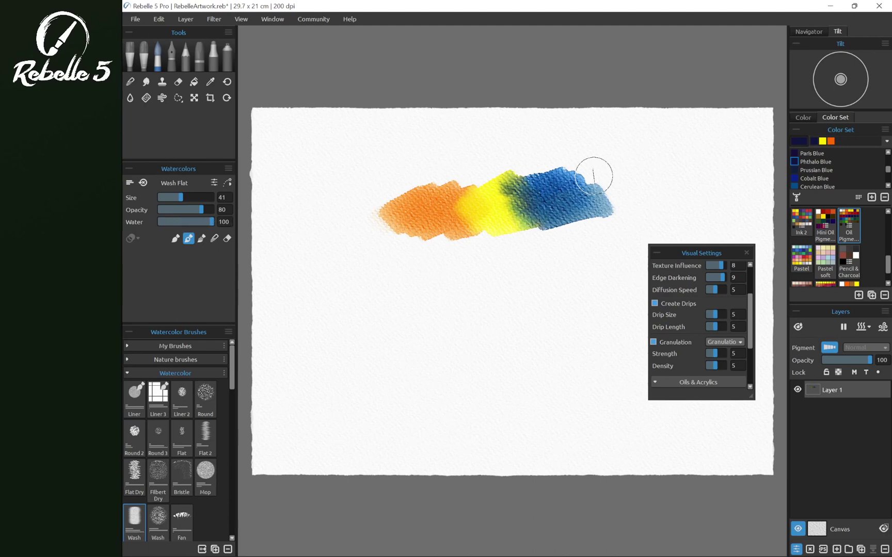
{"action": "mouse_move", "coordinate": [392, 175]}
{"action": "left_mouse_down"}
{"action": "mouse_move", "coordinate": [586, 165]}
{"action": "mouse_move", "coordinate": [393, 172]}
{"action": "left_mouse_up"}
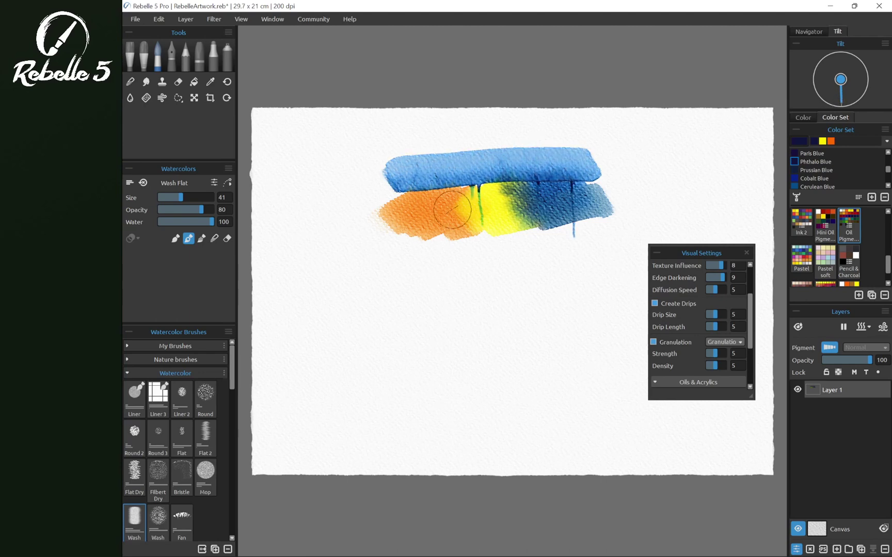
Pick Cadmium Red Deep and paint a magenta stroke above the blue band
{"action": "scroll", "coordinate": [886, 164], "scroll_direction": "up", "scroll_amount": 3}
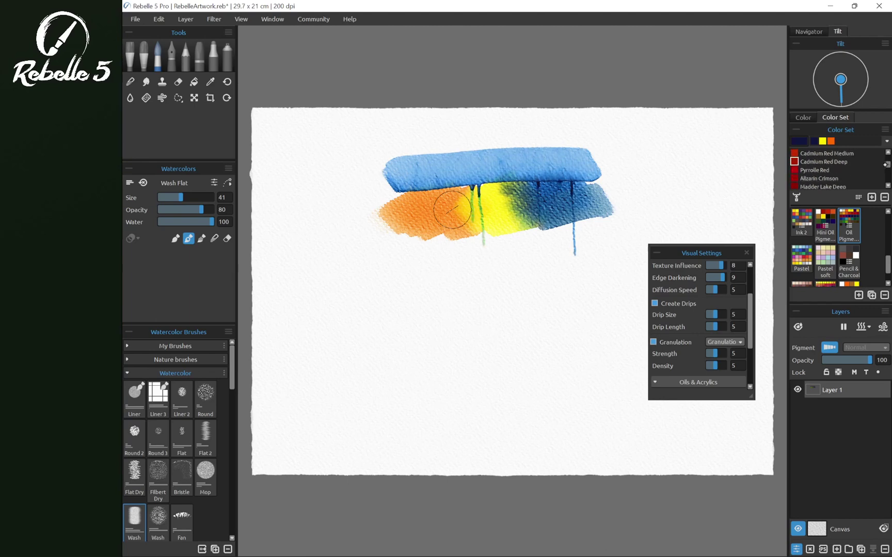
{"action": "left_click", "coordinate": [813, 164]}
{"action": "left_click_drag", "start_coordinate": [368, 138], "coordinate": [573, 134]}
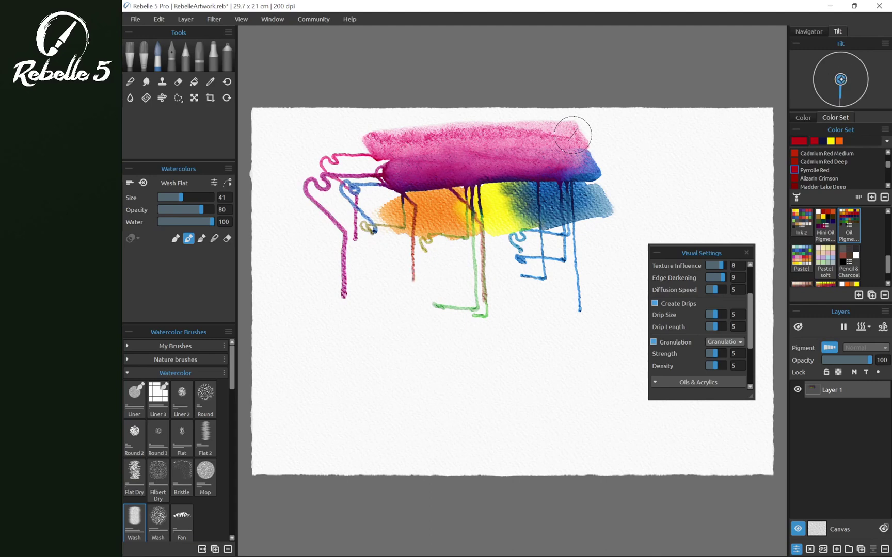
Enable Use Accelerometer in the paper Tilt options
{"action": "left_click", "coordinate": [885, 44]}
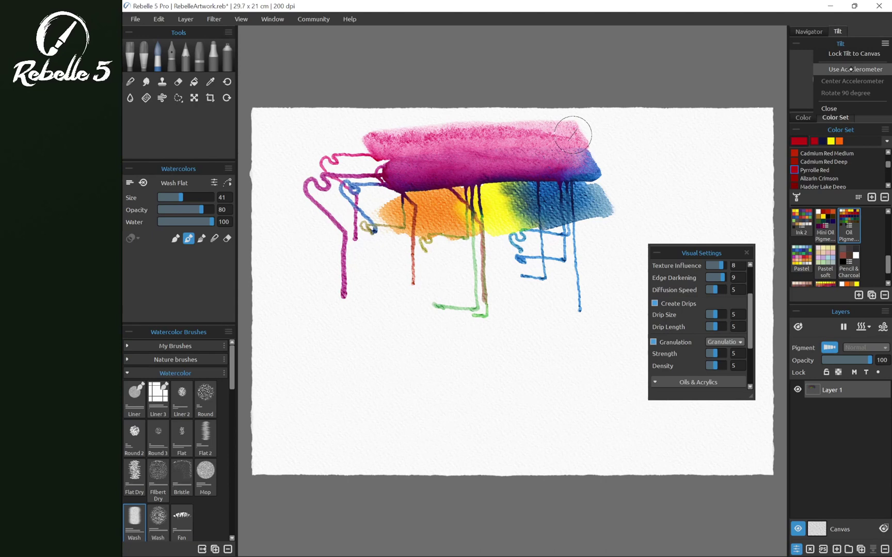
{"action": "left_click", "coordinate": [850, 69]}
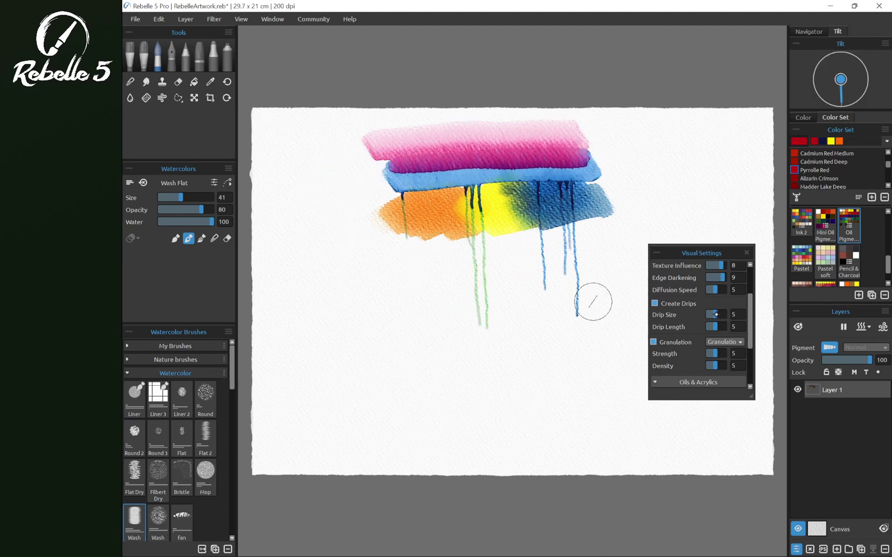
Set Drip Size to 1 and switch to a size-59 Blow brush
{"action": "left_click_drag", "start_coordinate": [715, 314], "coordinate": [733, 309]}
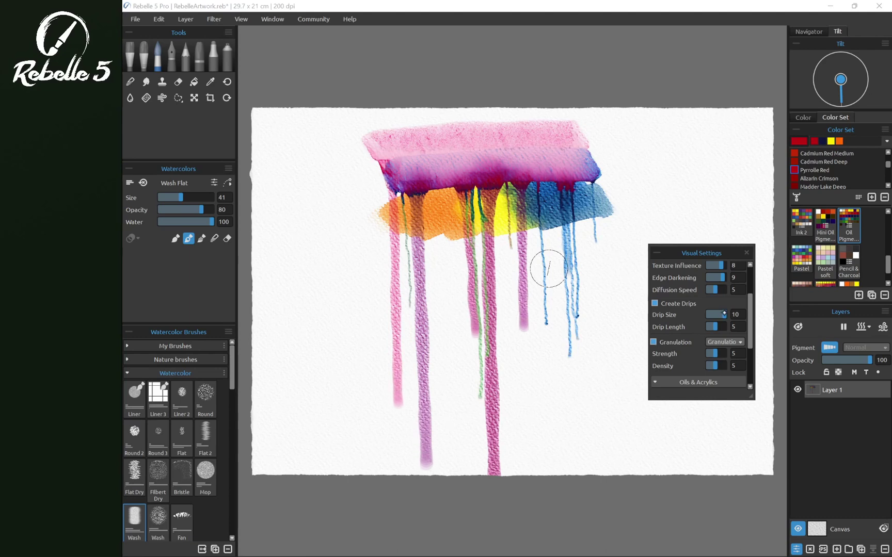
{"action": "left_click_drag", "start_coordinate": [724, 313], "coordinate": [689, 320]}
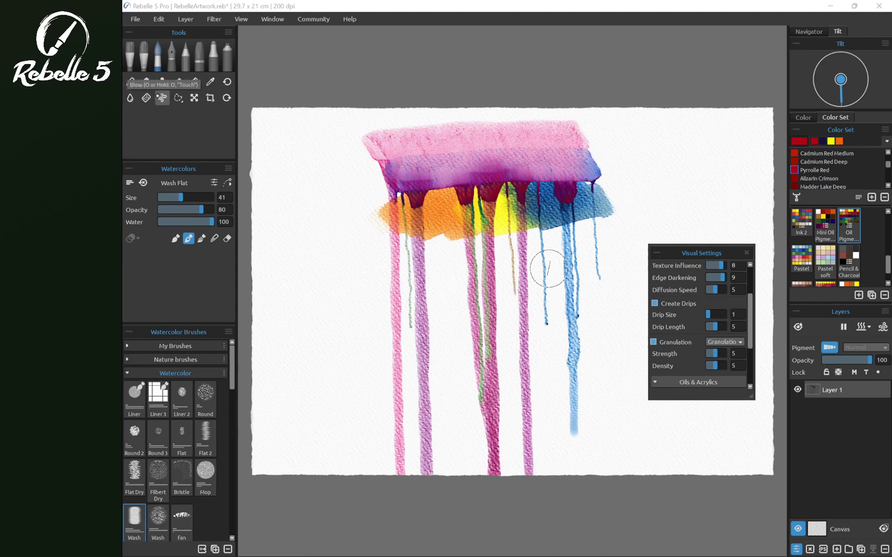
{"action": "key", "text": "y"}
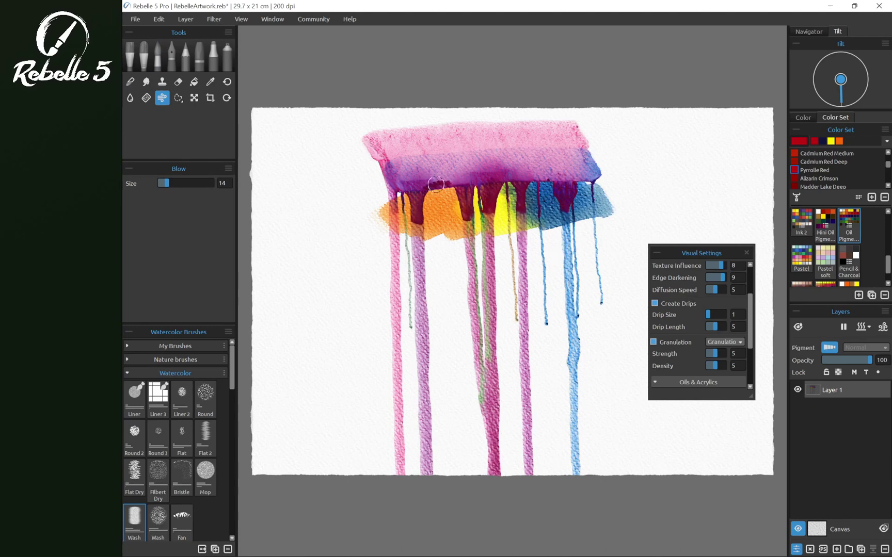
{"action": "mouse_move", "coordinate": [435, 184]}
{"action": "left_mouse_down"}
{"action": "mouse_move", "coordinate": [449, 238]}
{"action": "mouse_move", "coordinate": [508, 248]}
{"action": "mouse_move", "coordinate": [485, 209]}
{"action": "left_mouse_up"}
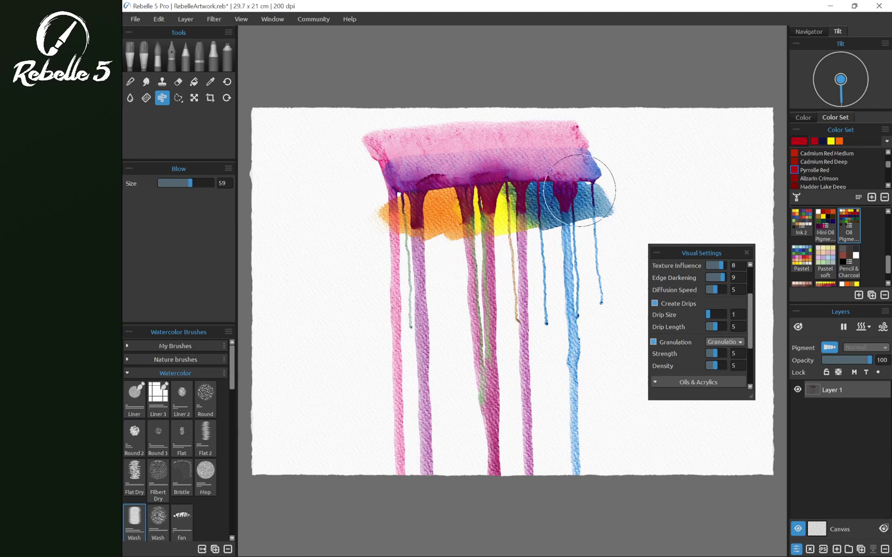
Blow purple streaks into the orange band and across the pink band, with Drip Size 5
{"action": "mouse_move", "coordinate": [379, 175]}
{"action": "left_mouse_down"}
{"action": "mouse_move", "coordinate": [503, 194]}
{"action": "mouse_move", "coordinate": [447, 218]}
{"action": "mouse_move", "coordinate": [391, 223]}
{"action": "mouse_move", "coordinate": [515, 171]}
{"action": "mouse_move", "coordinate": [360, 222]}
{"action": "left_mouse_up"}
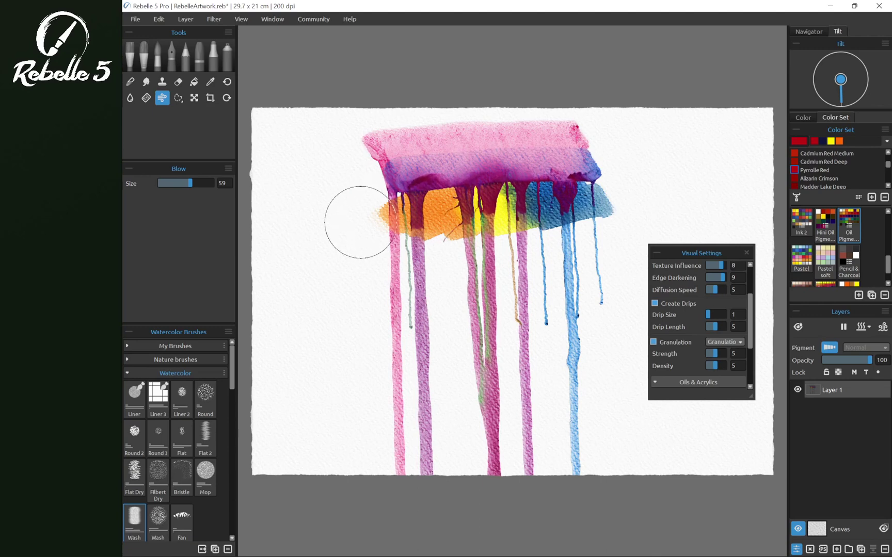
{"action": "left_click_drag", "start_coordinate": [710, 313], "coordinate": [684, 325]}
{"action": "mouse_move", "coordinate": [360, 222]}
{"action": "left_mouse_down"}
{"action": "mouse_move", "coordinate": [472, 156]}
{"action": "mouse_move", "coordinate": [342, 233]}
{"action": "mouse_move", "coordinate": [464, 155]}
{"action": "mouse_move", "coordinate": [353, 200]}
{"action": "mouse_move", "coordinate": [447, 170]}
{"action": "left_mouse_up"}
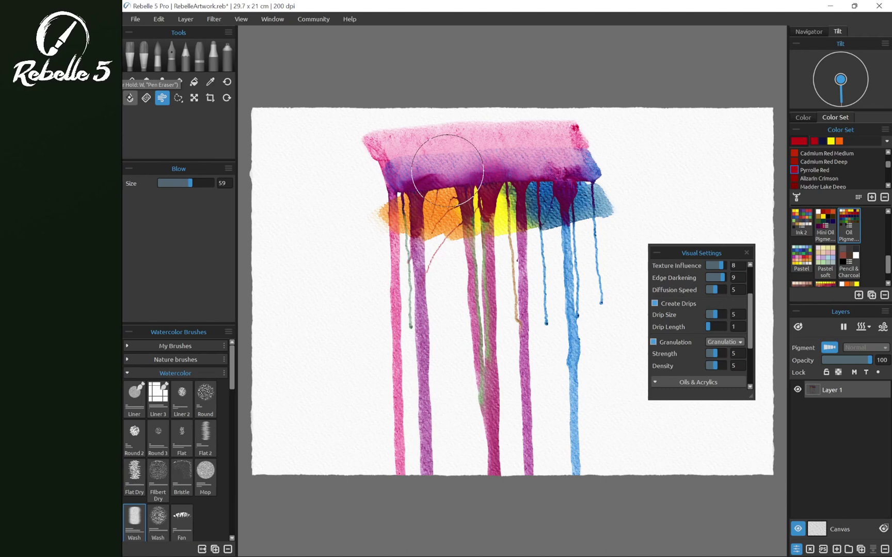
Rewet with a size-80 Water brush, briefly check wet areas, and return to blowing paint
{"action": "left_click", "coordinate": [130, 98]}
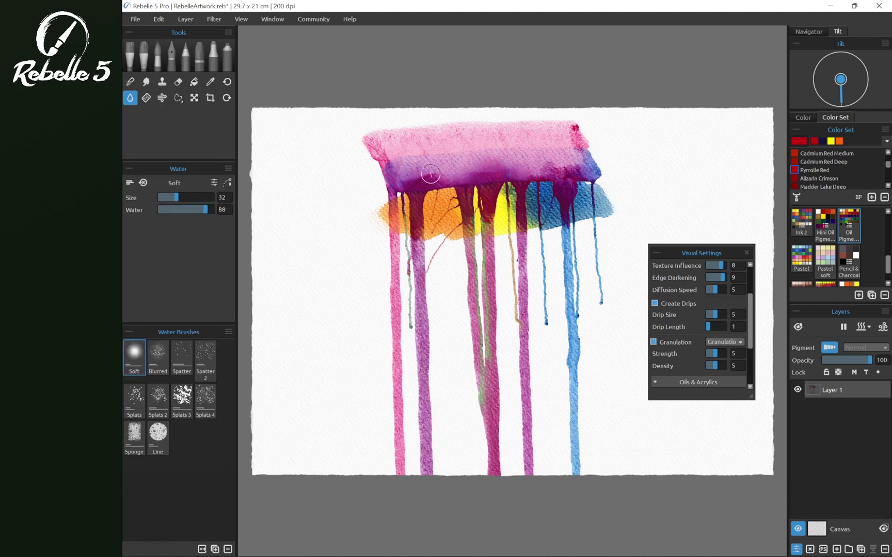
{"action": "key", "text": "bracketright"}
{"action": "key", "text": "bracketright"}
{"action": "key", "text": "bracketright"}
{"action": "key", "text": "bracketright"}
{"action": "key", "text": "bracketright"}
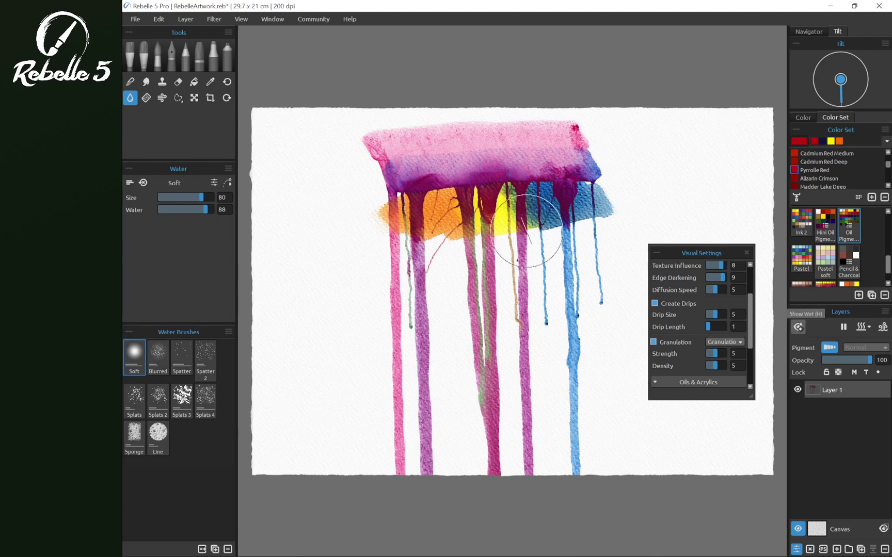
{"action": "key", "text": "w"}
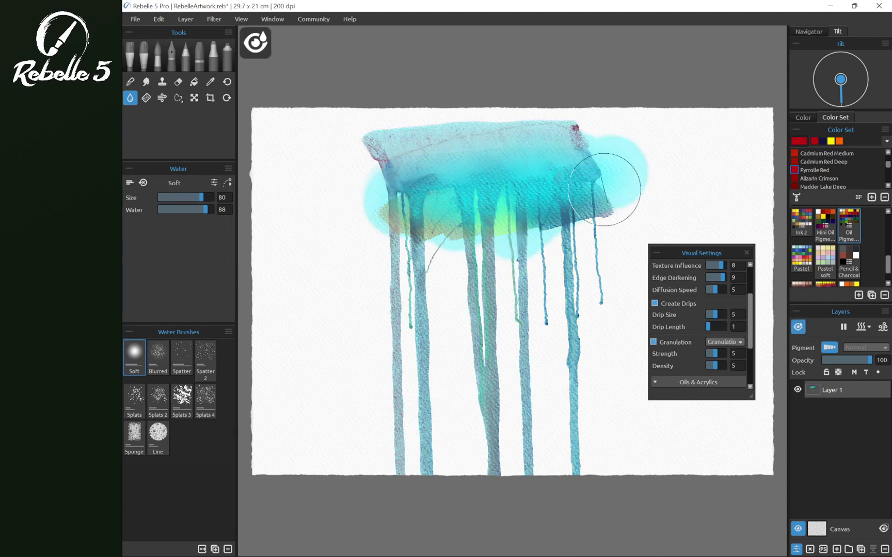
{"action": "key", "text": "w"}
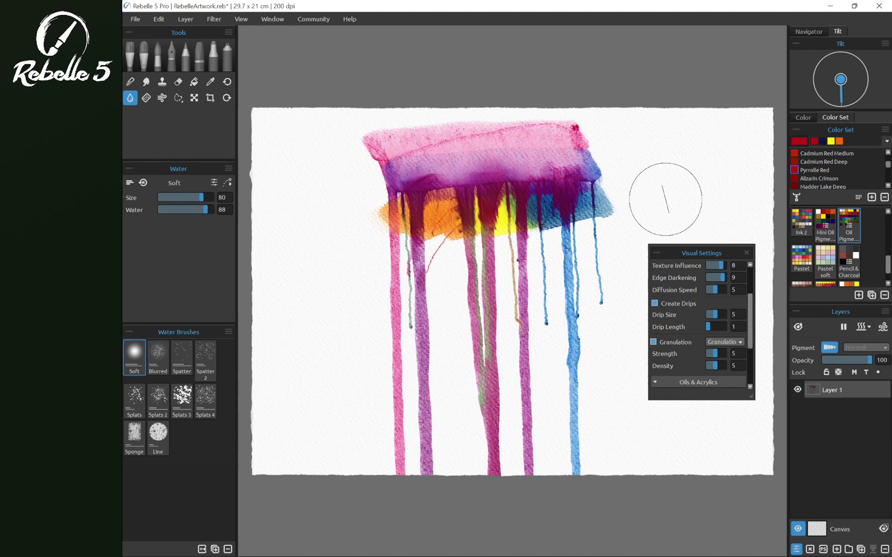
{"action": "key", "text": "o"}
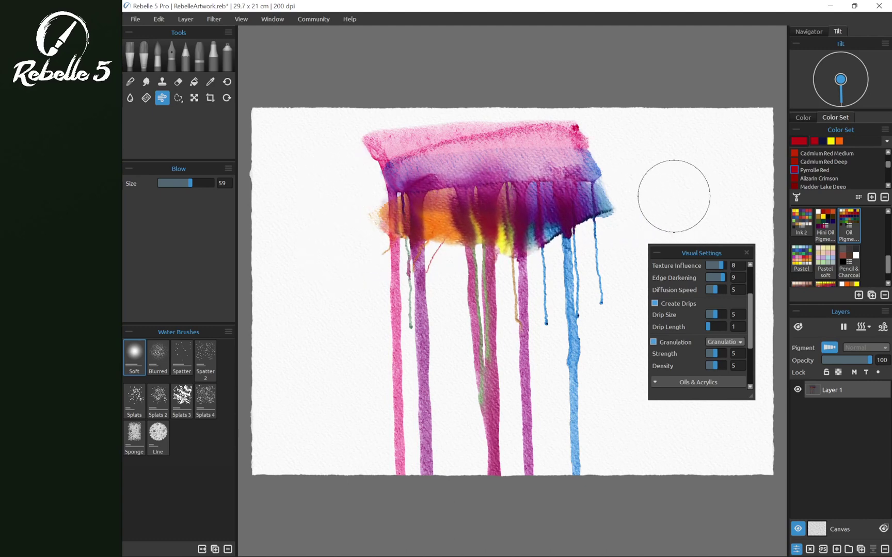
Blow thin streaks out of the drips, set Drip Length to 10, and blow spatter rightward
{"action": "mouse_move", "coordinate": [674, 196]}
{"action": "left_mouse_down"}
{"action": "mouse_move", "coordinate": [504, 212]}
{"action": "mouse_move", "coordinate": [563, 184]}
{"action": "left_mouse_up"}
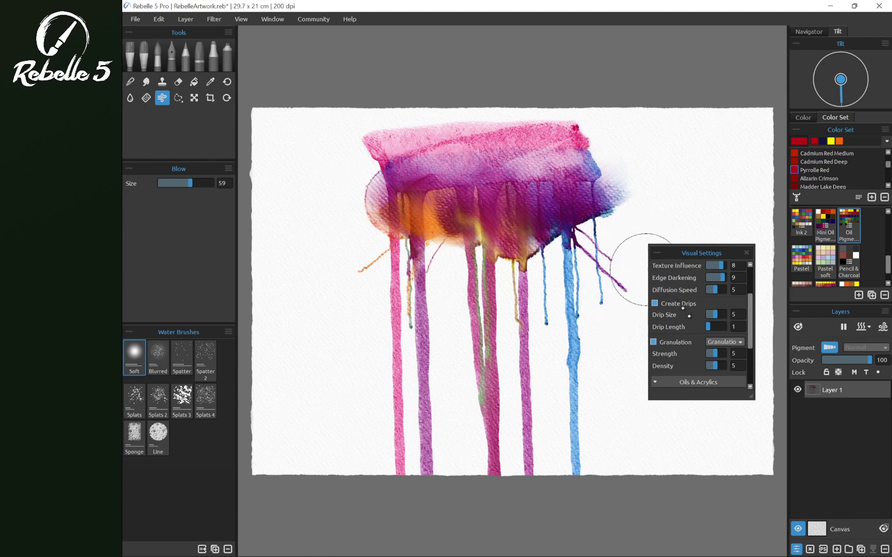
{"action": "left_click_drag", "start_coordinate": [708, 326], "coordinate": [723, 327]}
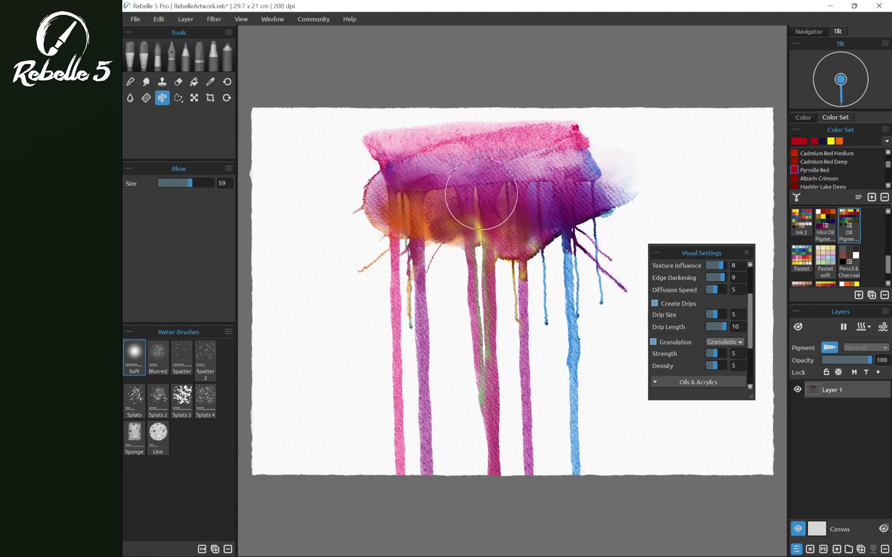
{"action": "mouse_move", "coordinate": [481, 194]}
{"action": "left_mouse_down"}
{"action": "mouse_move", "coordinate": [526, 214]}
{"action": "mouse_move", "coordinate": [681, 167]}
{"action": "mouse_move", "coordinate": [479, 216]}
{"action": "mouse_move", "coordinate": [683, 160]}
{"action": "mouse_move", "coordinate": [475, 204]}
{"action": "mouse_move", "coordinate": [635, 194]}
{"action": "left_mouse_up"}
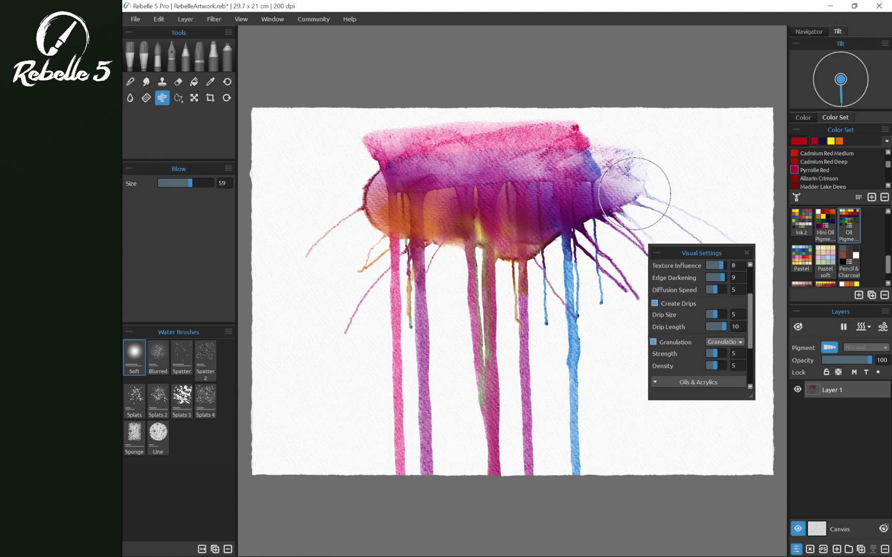
Switch to the Dry tool, toggle the wet-areas view on and off, and close Visual Settings
{"action": "key", "text": "d"}
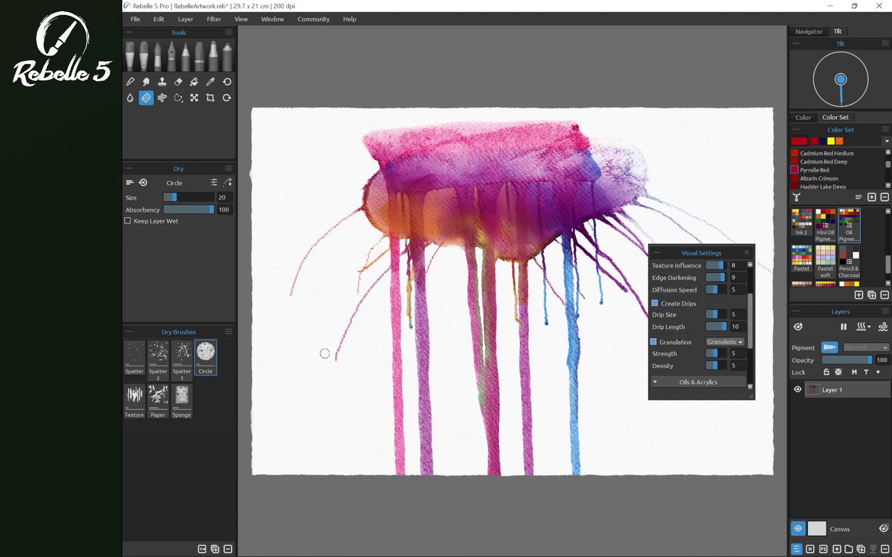
{"action": "key", "text": "w"}
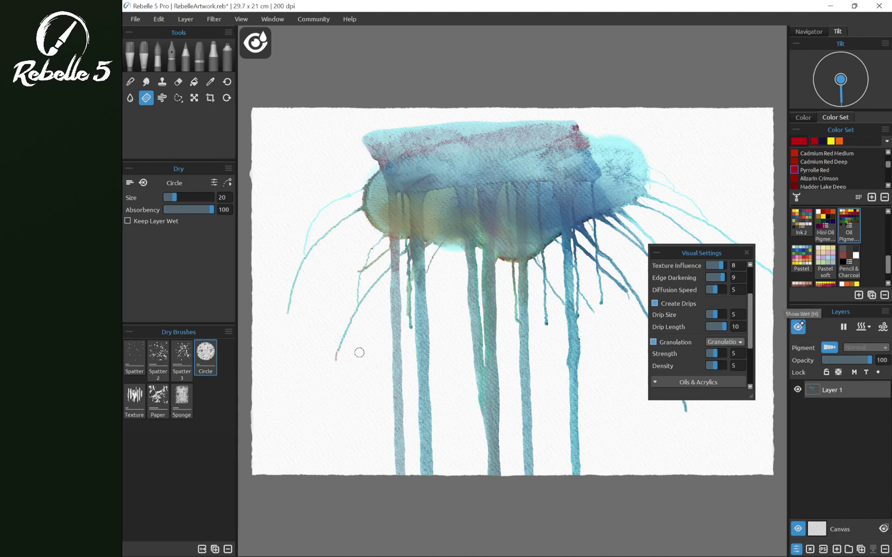
{"action": "left_click", "coordinate": [798, 326]}
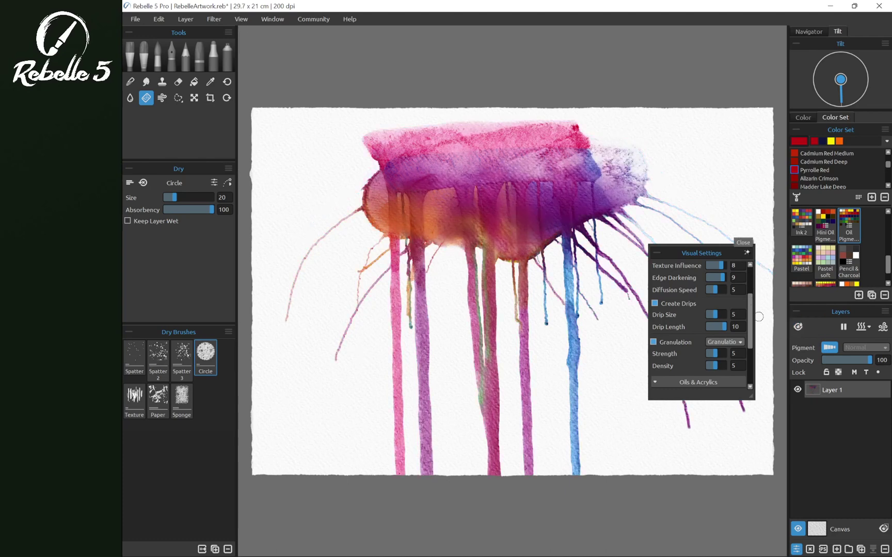
{"action": "left_click", "coordinate": [759, 316]}
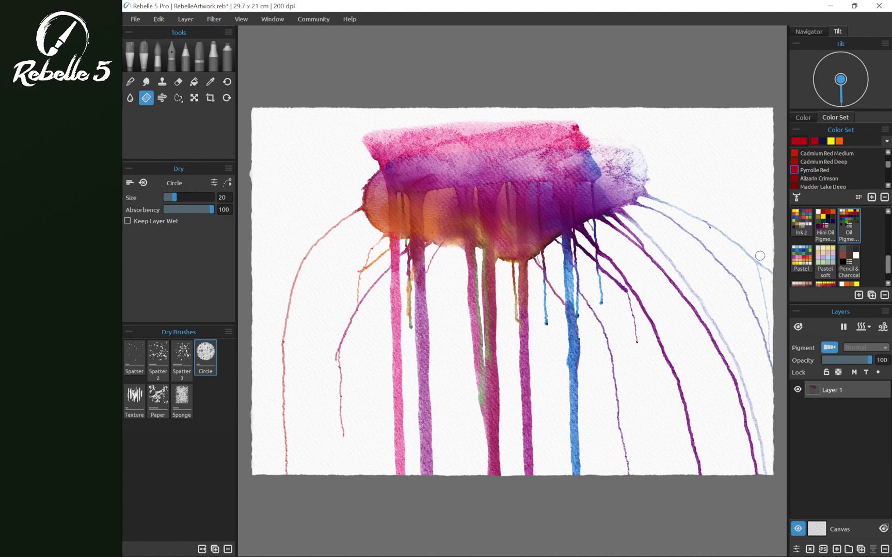
Switch back to the Wash Flat watercolor brush at size 41, opacity 80, water 100
{"action": "left_click", "coordinate": [158, 57]}
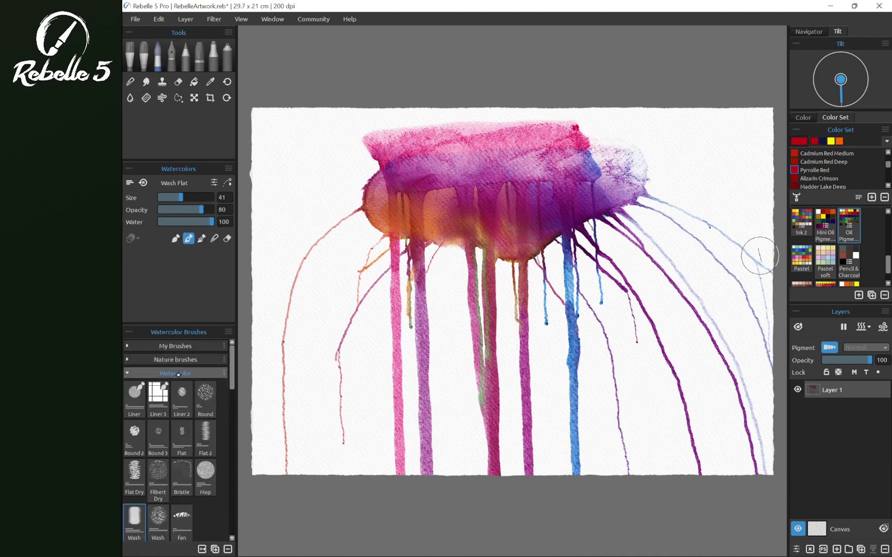
{"action": "scroll", "coordinate": [231, 361], "scroll_direction": "down", "scroll_amount": 5}
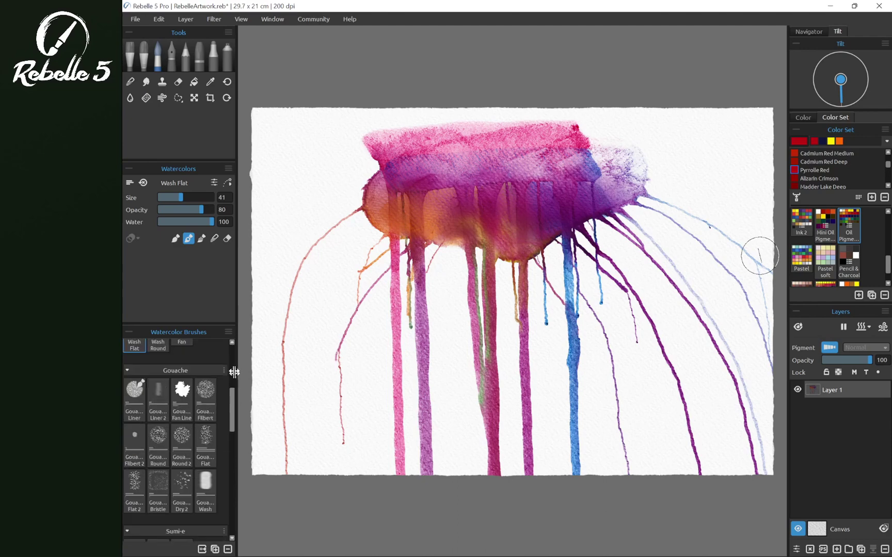
{"action": "scroll", "coordinate": [234, 372], "scroll_direction": "up", "scroll_amount": 5}
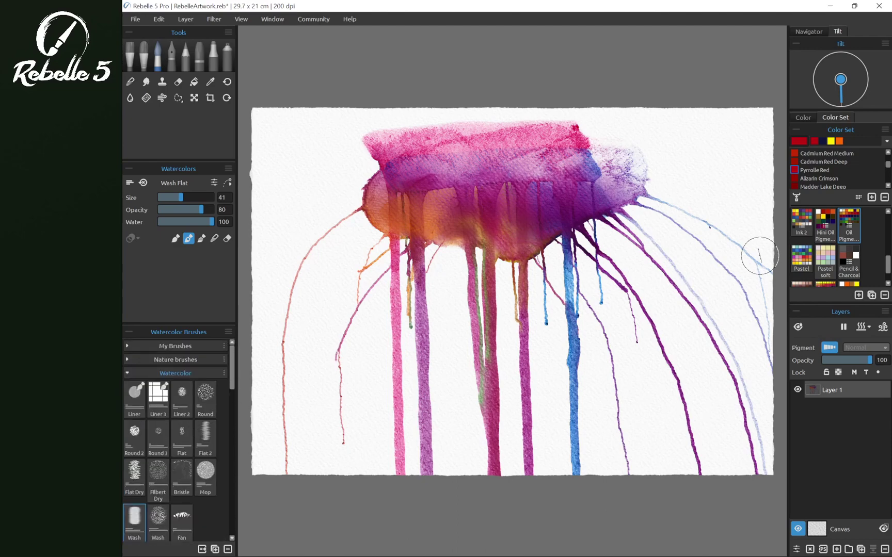